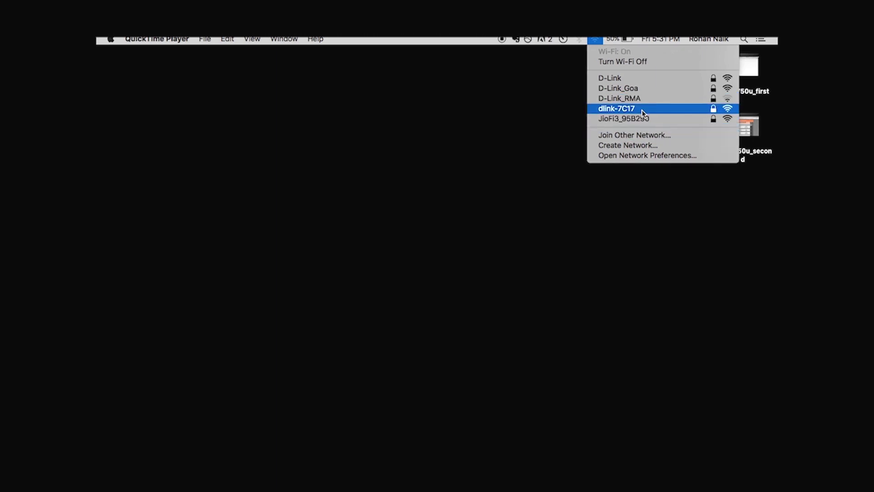
- Join the dlink-7C17 network from the macOS Wi-Fi menu using its WPA2 password
left_click(642, 113)
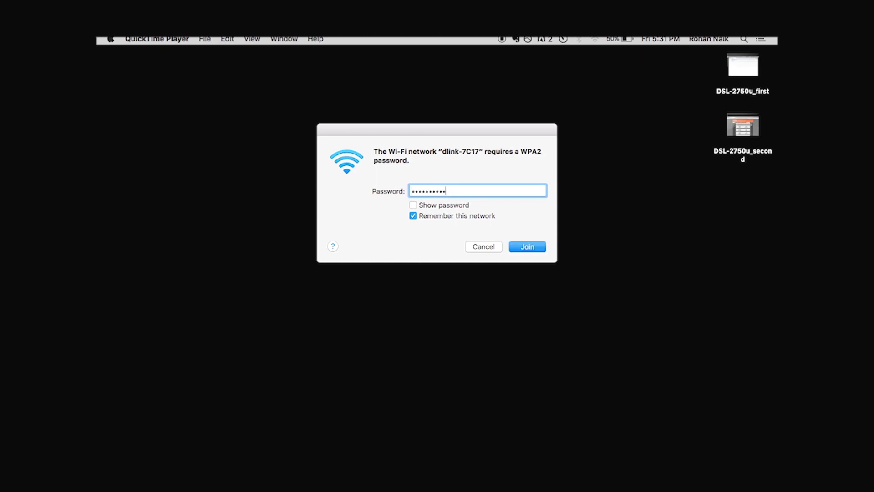
left_click(541, 249)
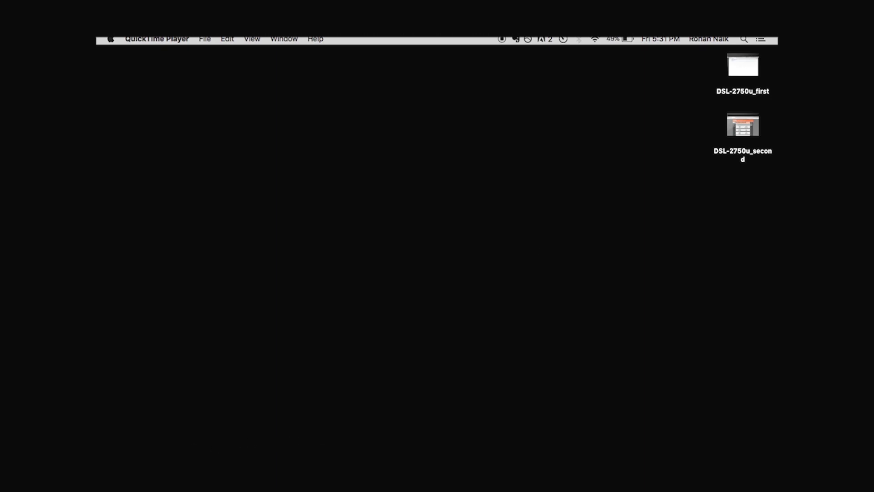
- Load the extender's admin page at 192.168.0.50 in Chrome to reach the welcome wizard
left_click(384, 444)
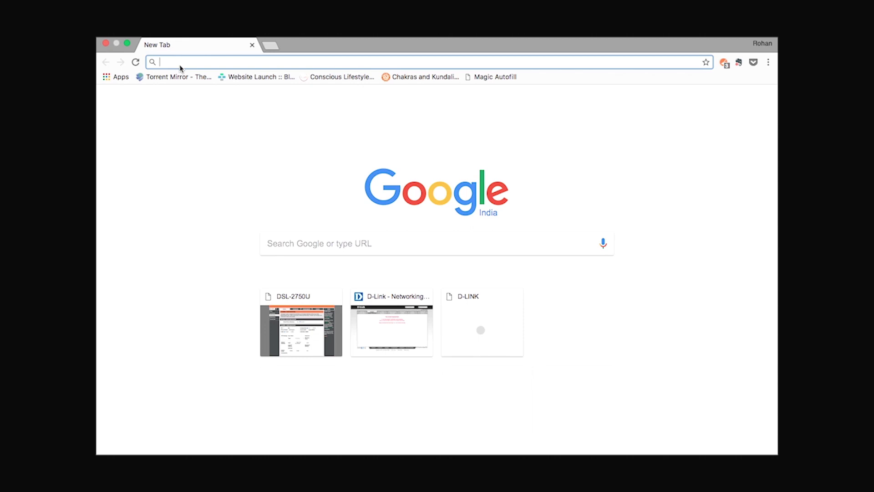
type("192.168")
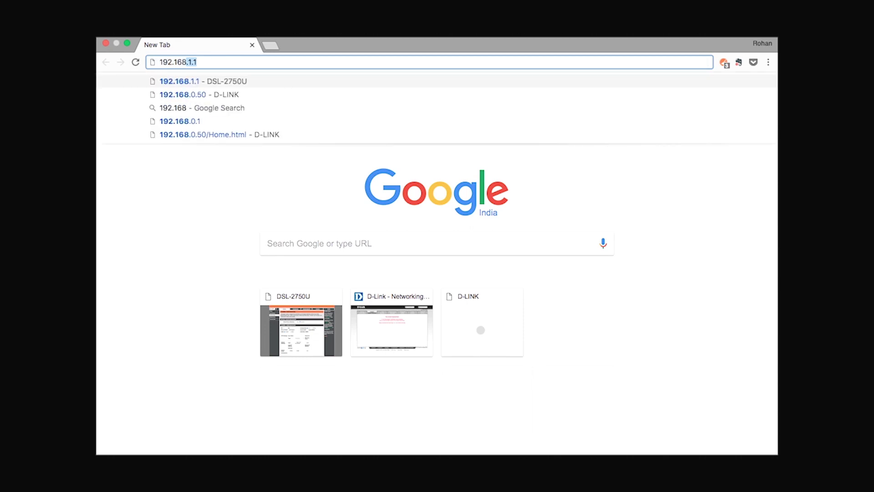
type(".0.50")
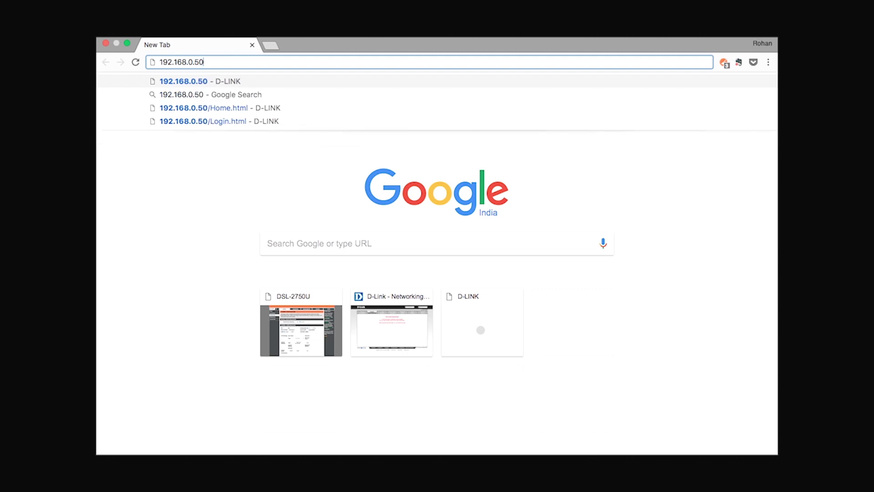
key("Return")
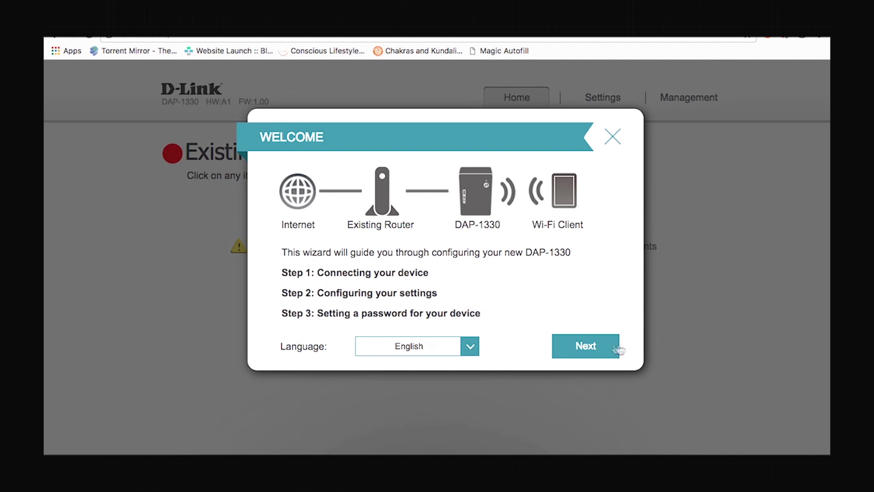
- Advance past Welcome and choose 'Extend an existing wireless network' to list nearby networks
left_click(591, 350)
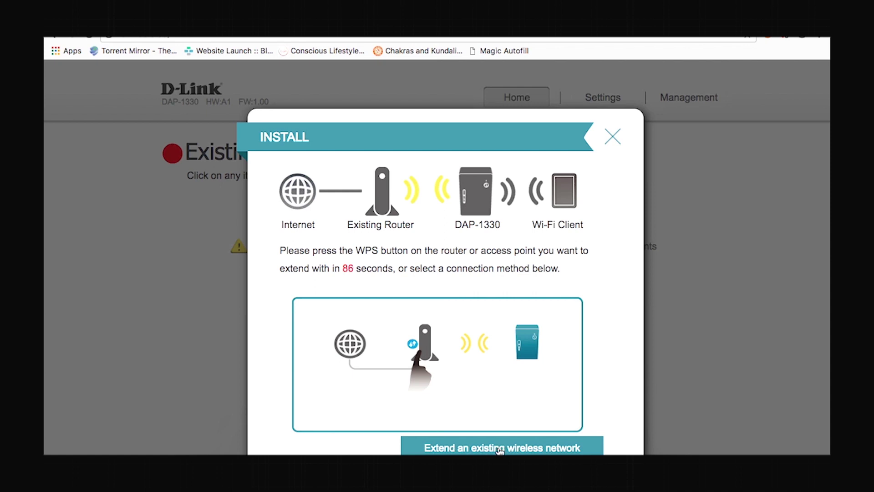
left_click(500, 451)
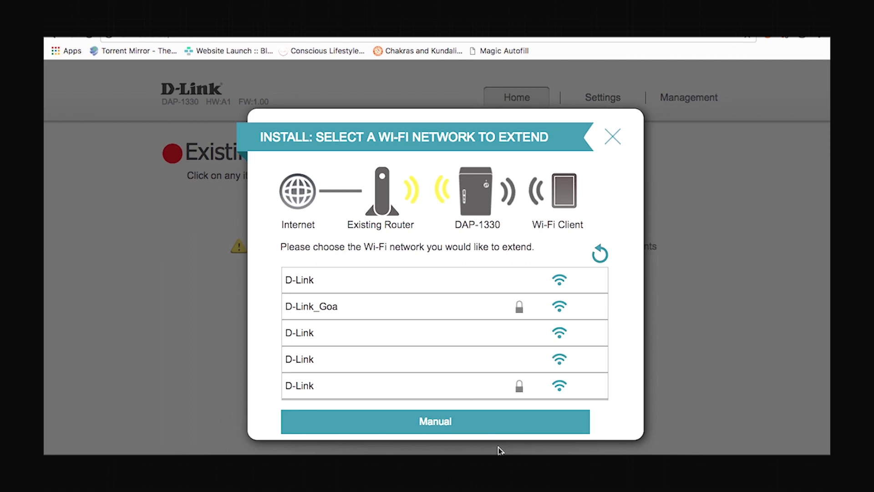
- Select the D-Link network to extend, supply its Wi-Fi password and proceed
left_click(459, 395)
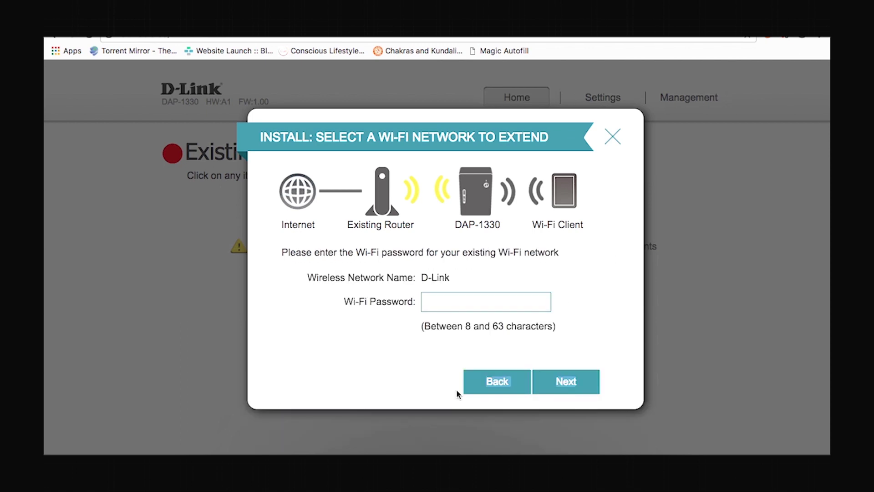
left_click(435, 300)
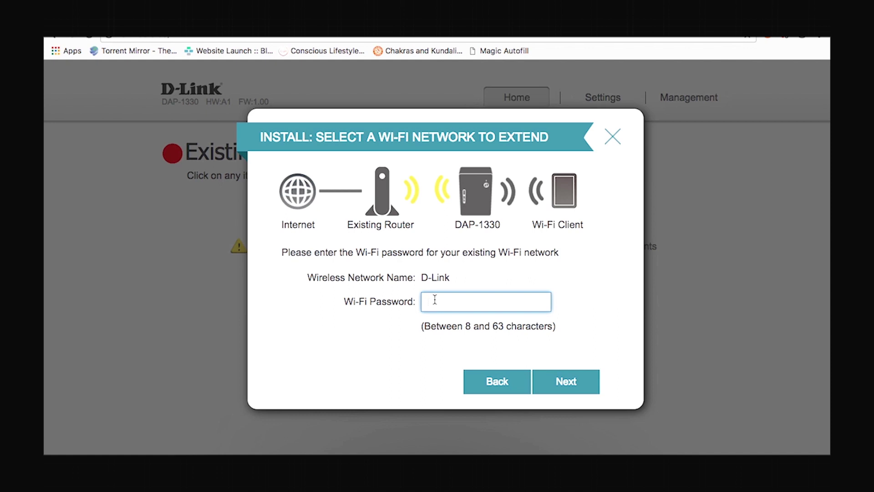
left_click(574, 388)
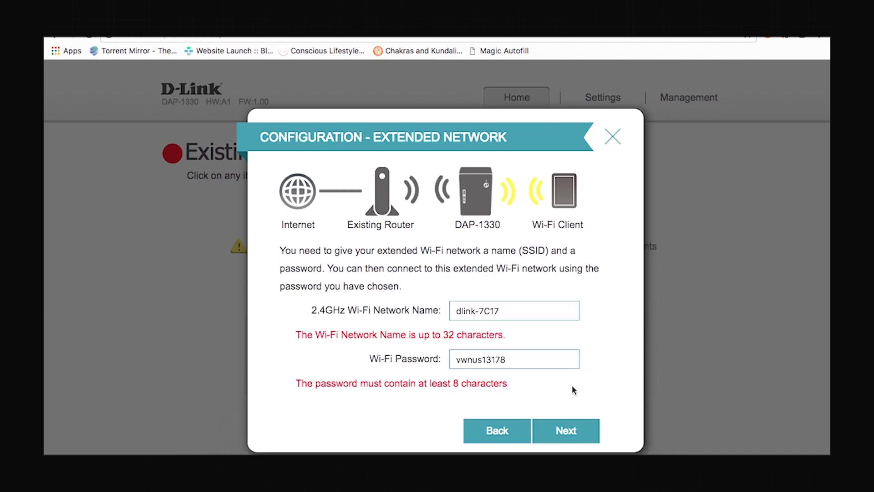
left_click(547, 319)
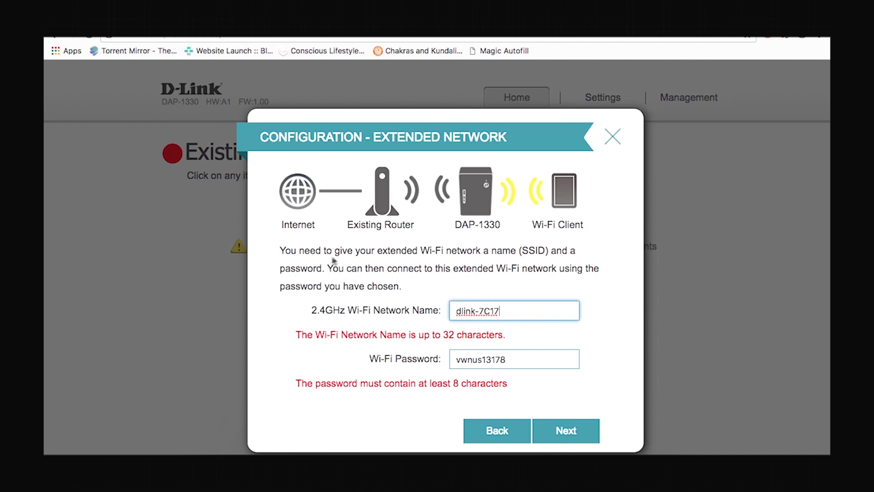
double_click(509, 313)
key("BackSpace")
key("BackSpace")
key("BackSpace")
key("BackSpace")
double_click(492, 364)
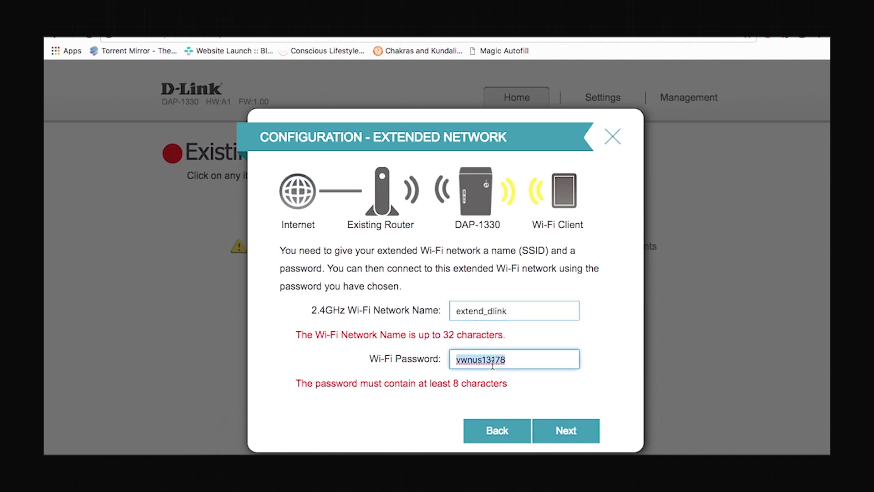
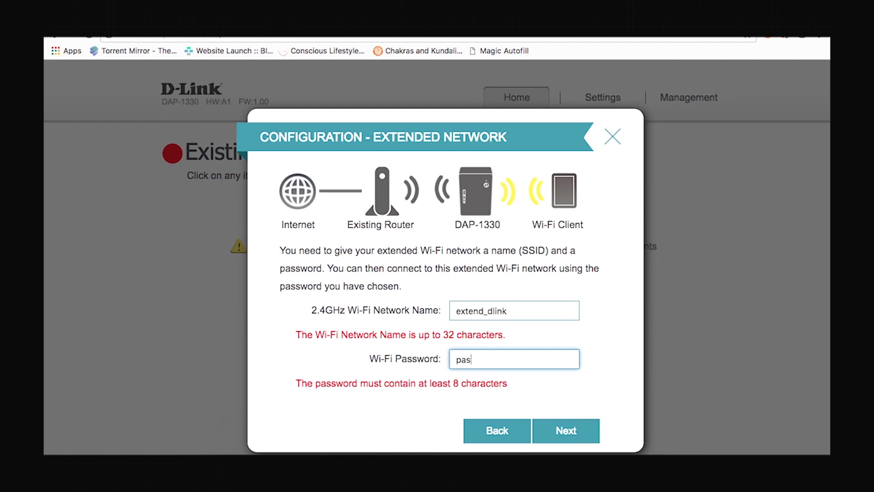
left_click(585, 438)
left_click(466, 318)
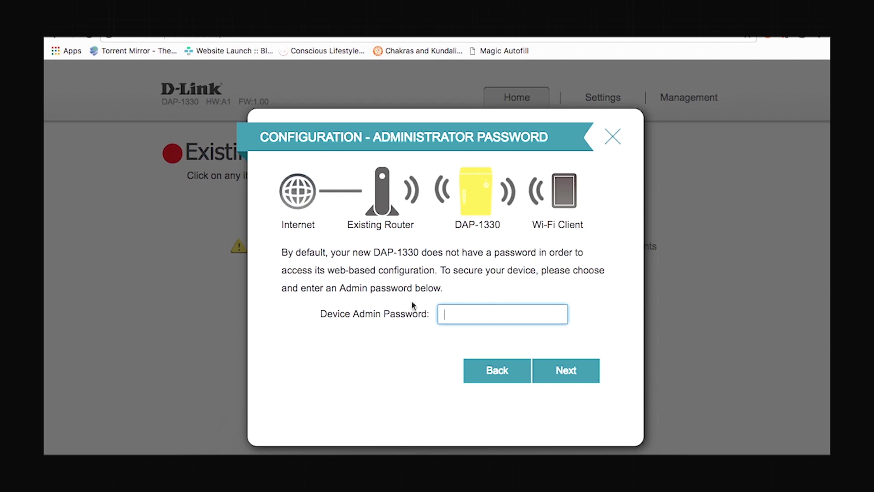
left_click(591, 374)
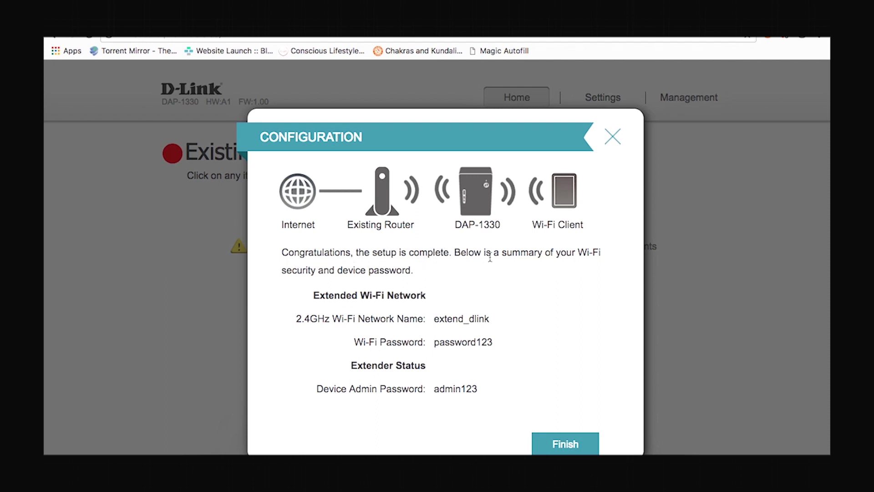
left_click(567, 446)
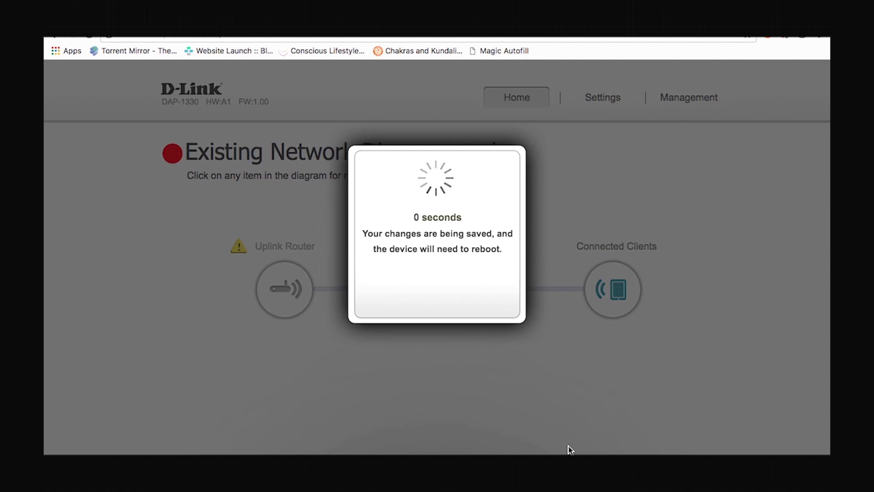
left_click(443, 303)
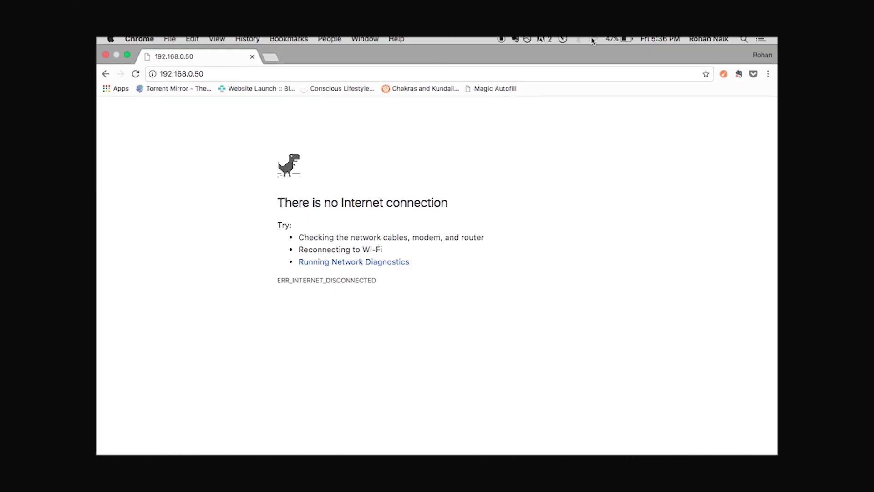
left_click(594, 40)
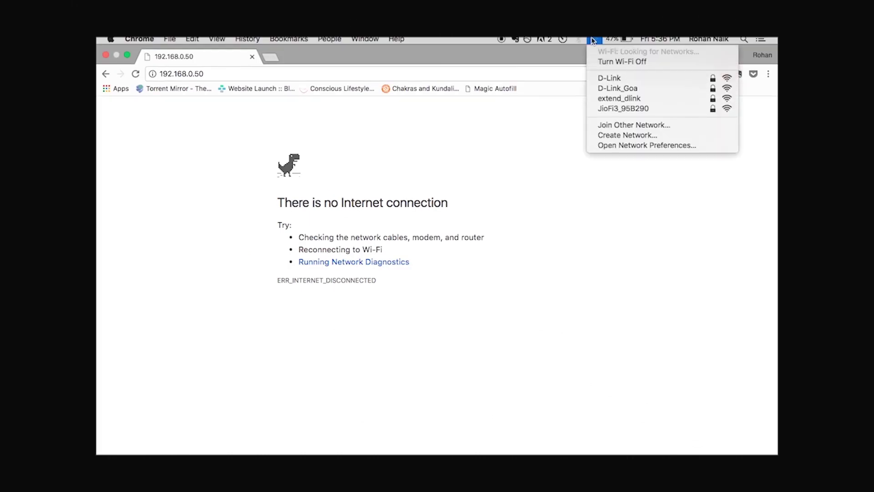
left_click(627, 103)
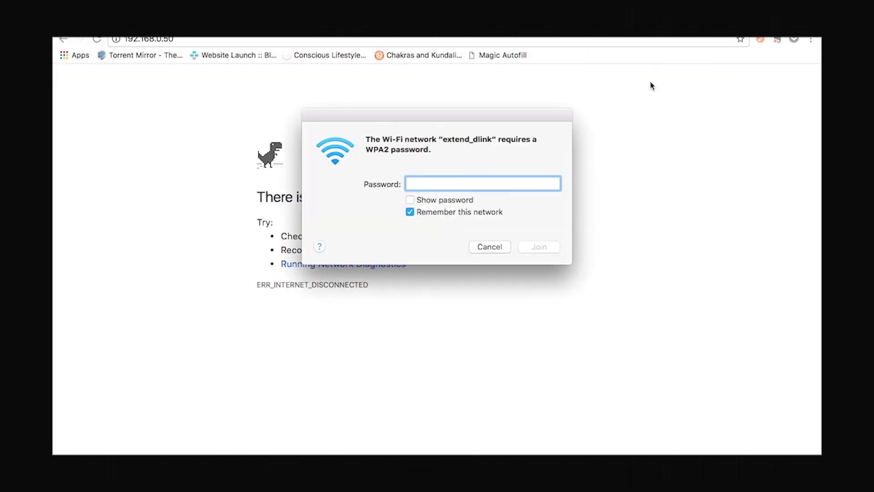
type("•••••")
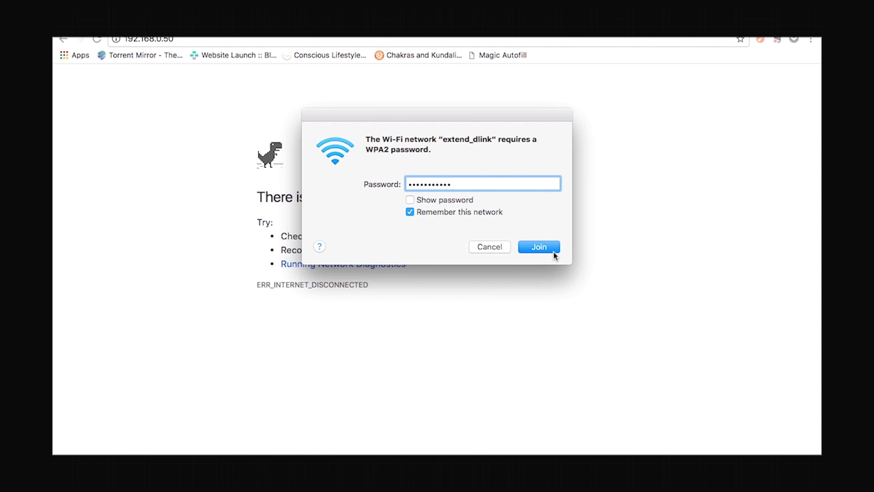
left_click(554, 248)
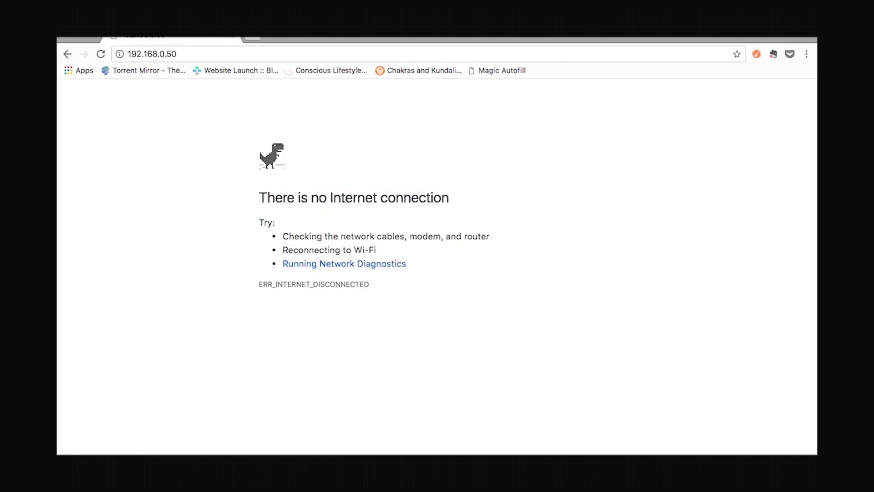
left_click(619, 34)
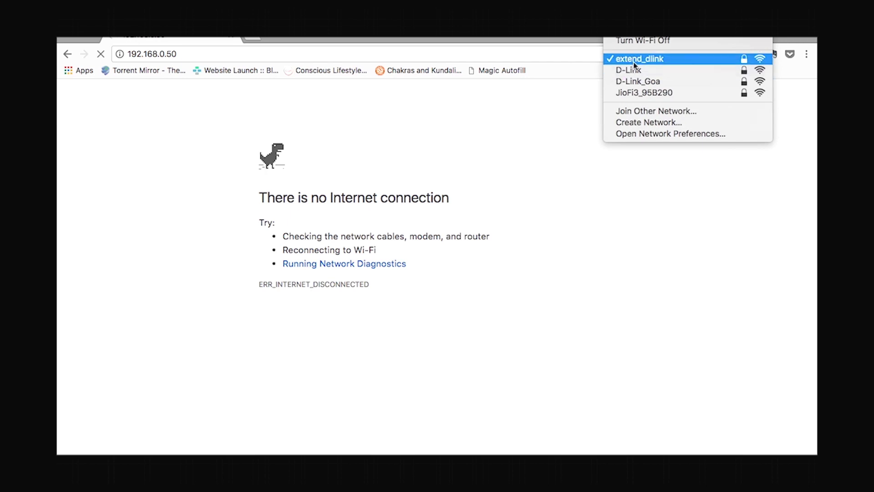